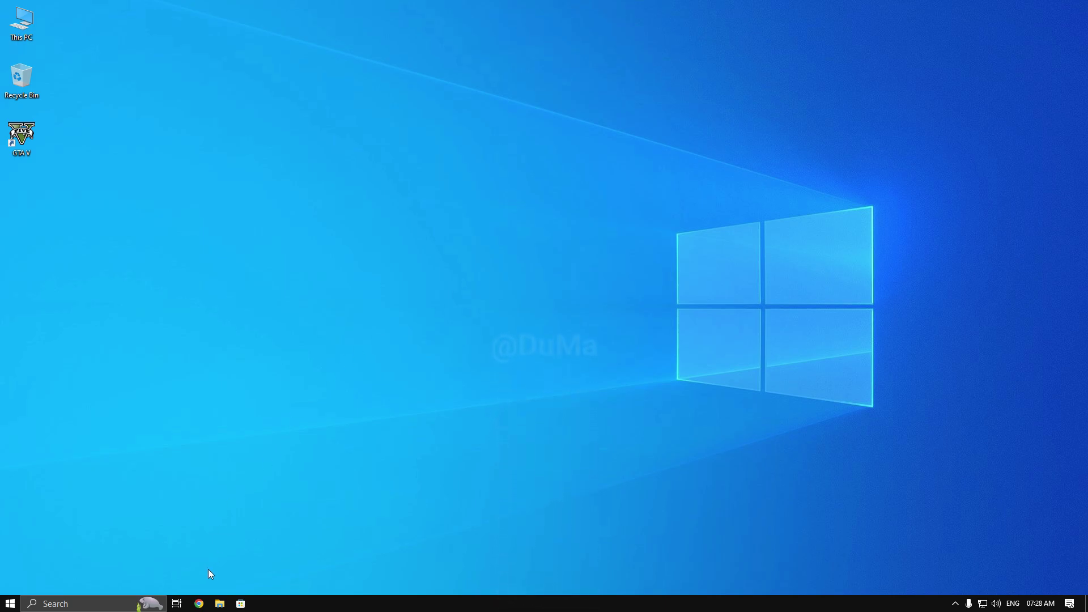
Step: Search 'obs studio' in Chrome, download the Windows installer from obsproject.com and run it
click(198, 603)
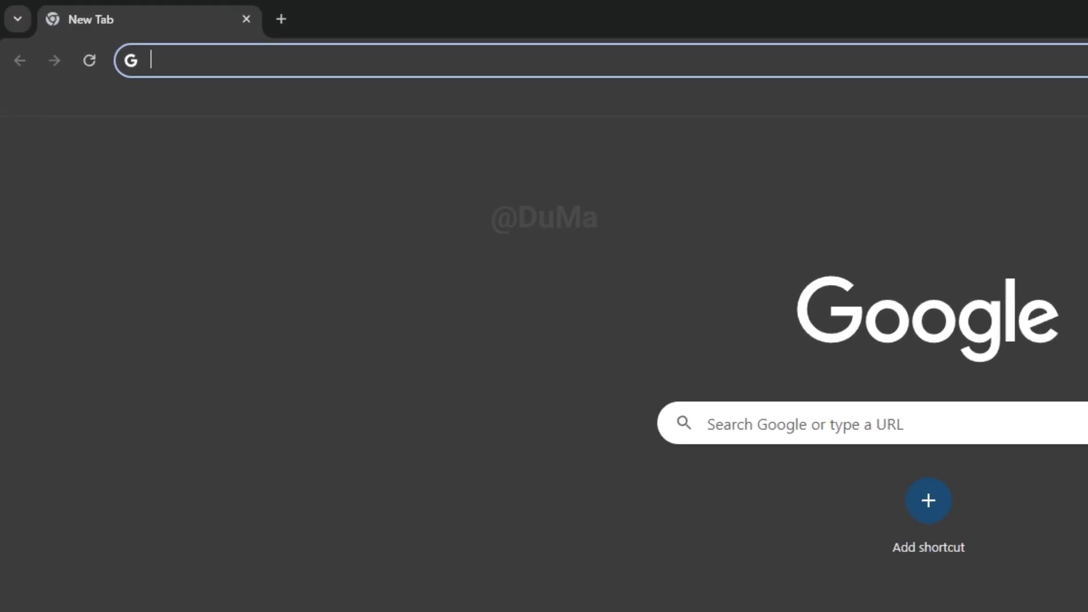
text(obs stud)
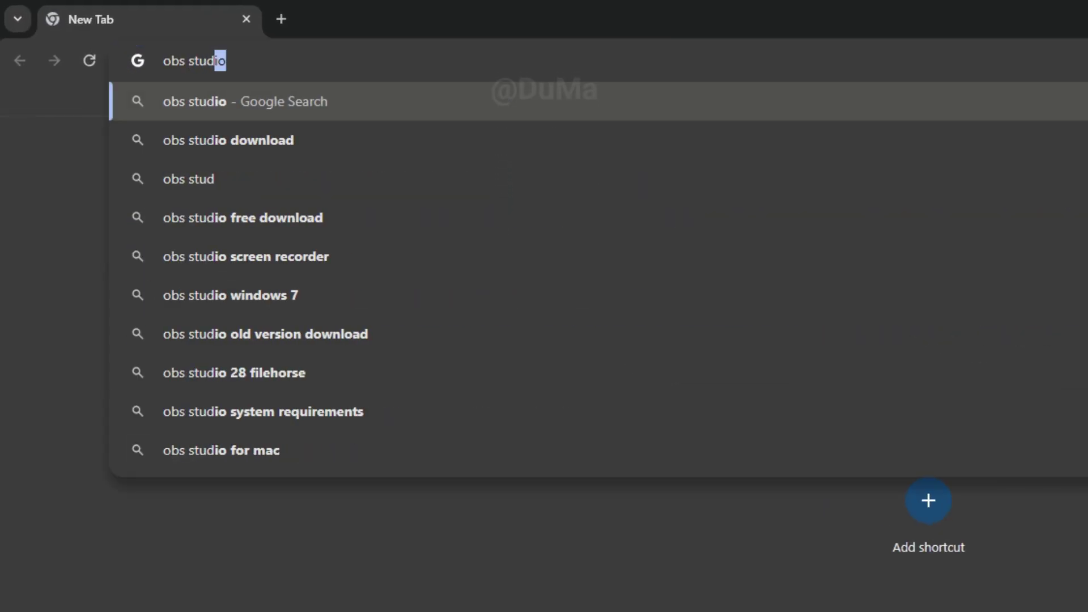
text(io)
key(Return)
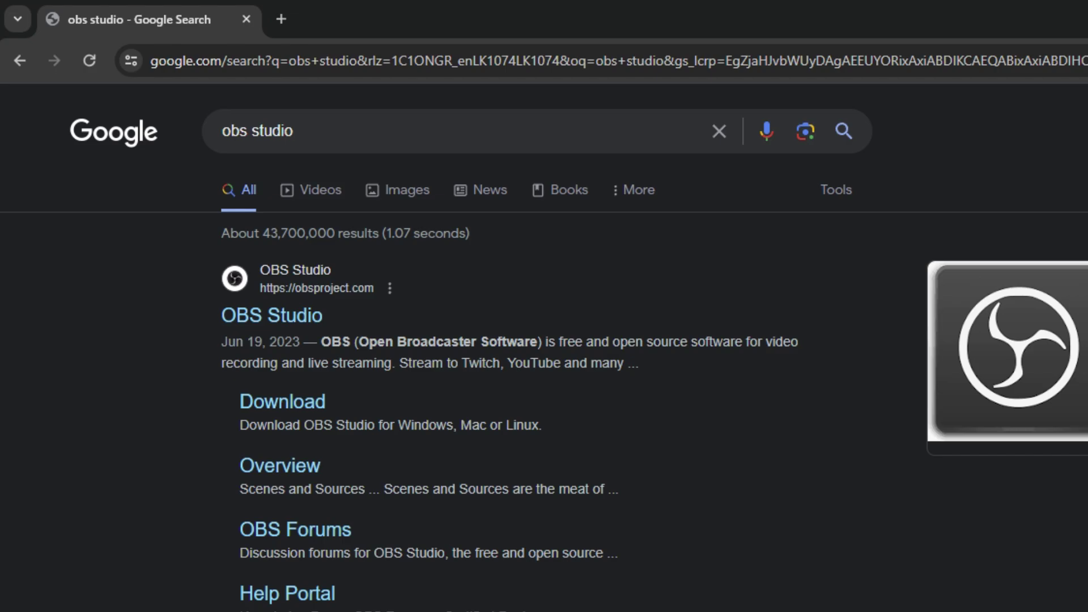
click(288, 414)
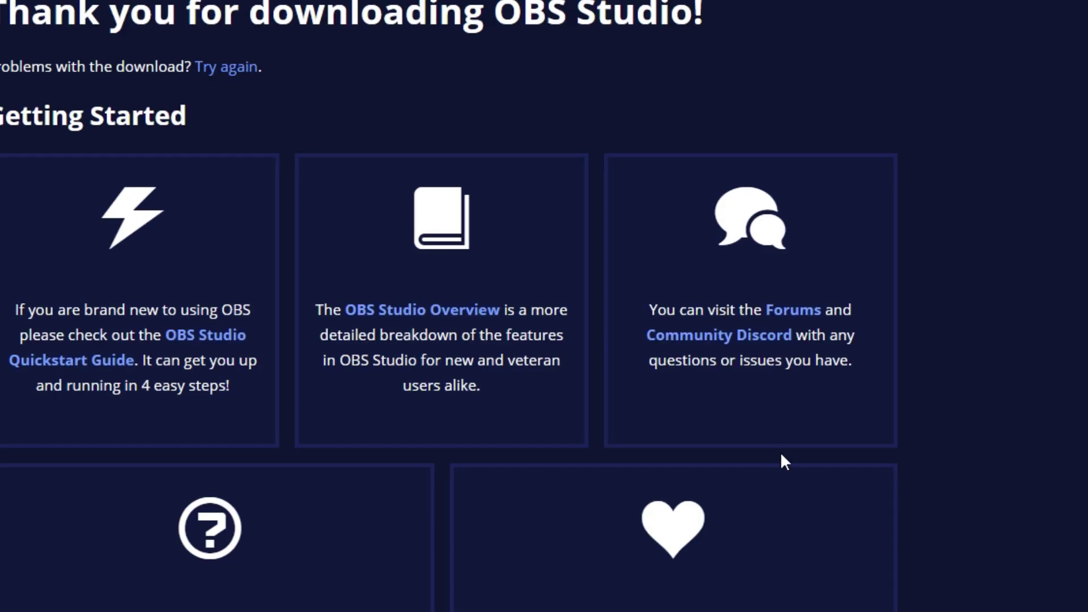
click(960, 56)
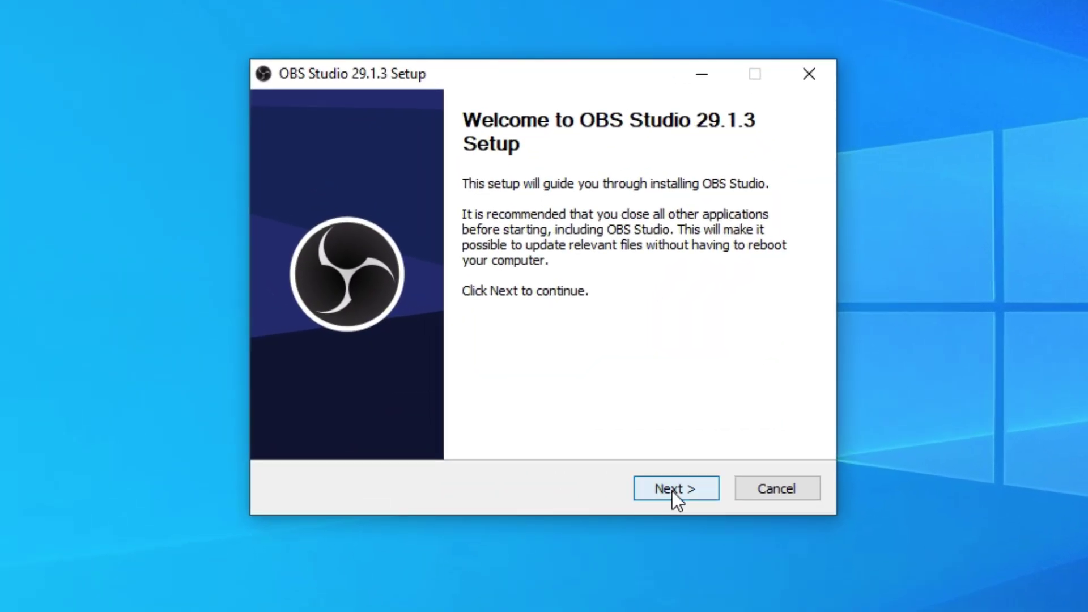
Step: Install OBS Studio 29.1.3 to the default location and finish without launching it
click(671, 490)
click(672, 491)
click(672, 491)
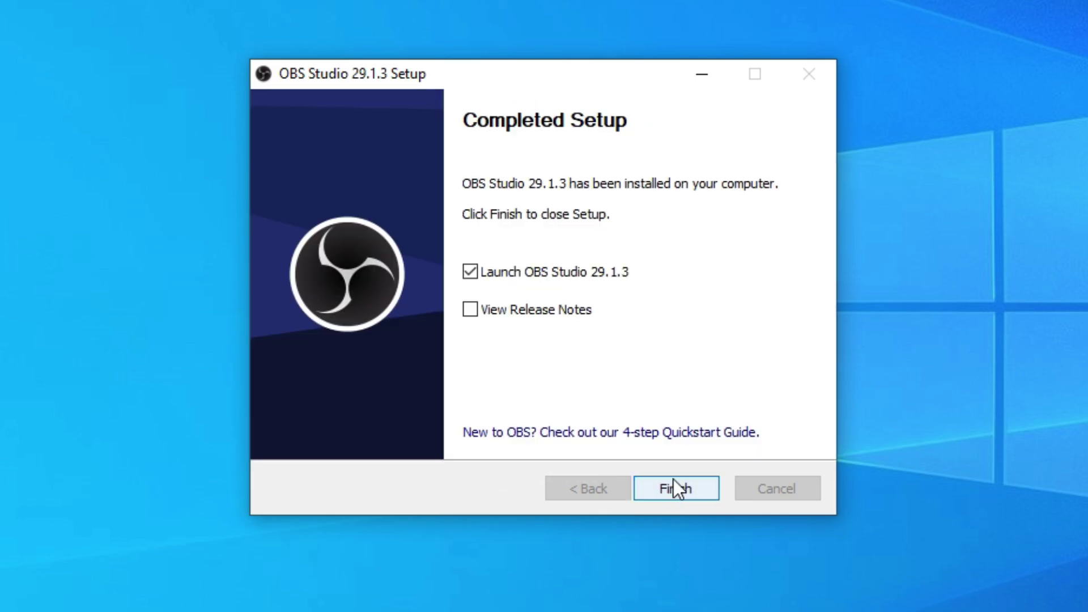
click(470, 272)
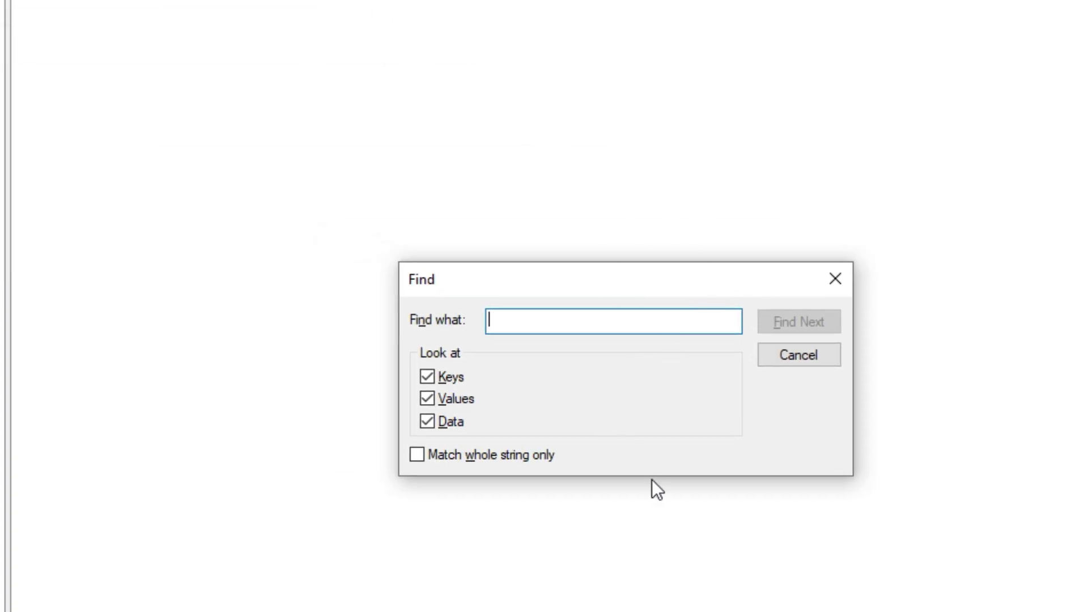
Step: Find 'obs virtual camera' in the registry and replace the FriendlyName data with 'HD Webcam C300'
text(ob)
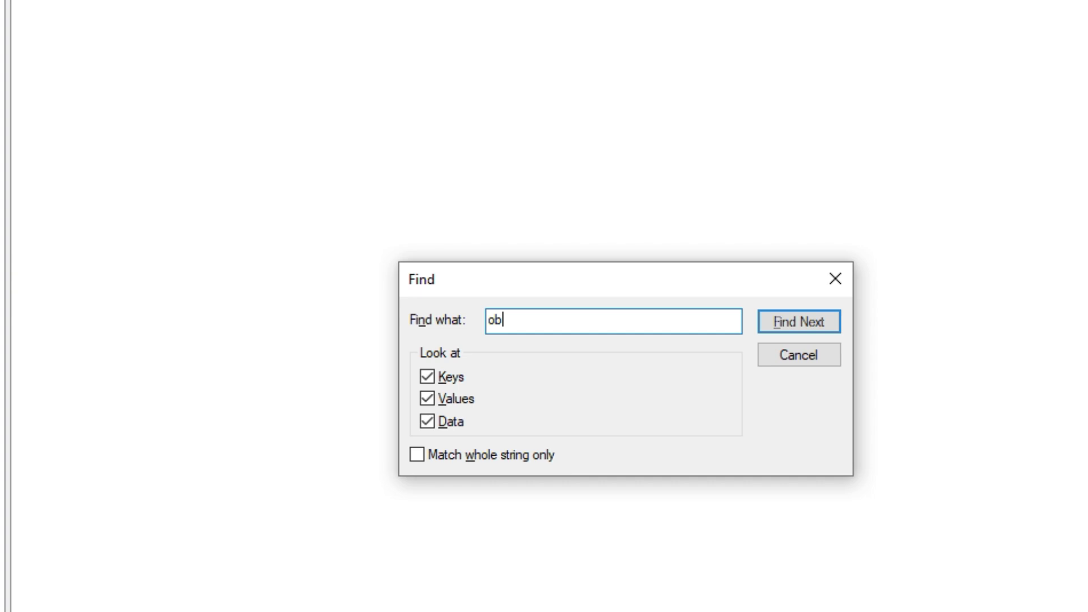
text(s virtual camera)
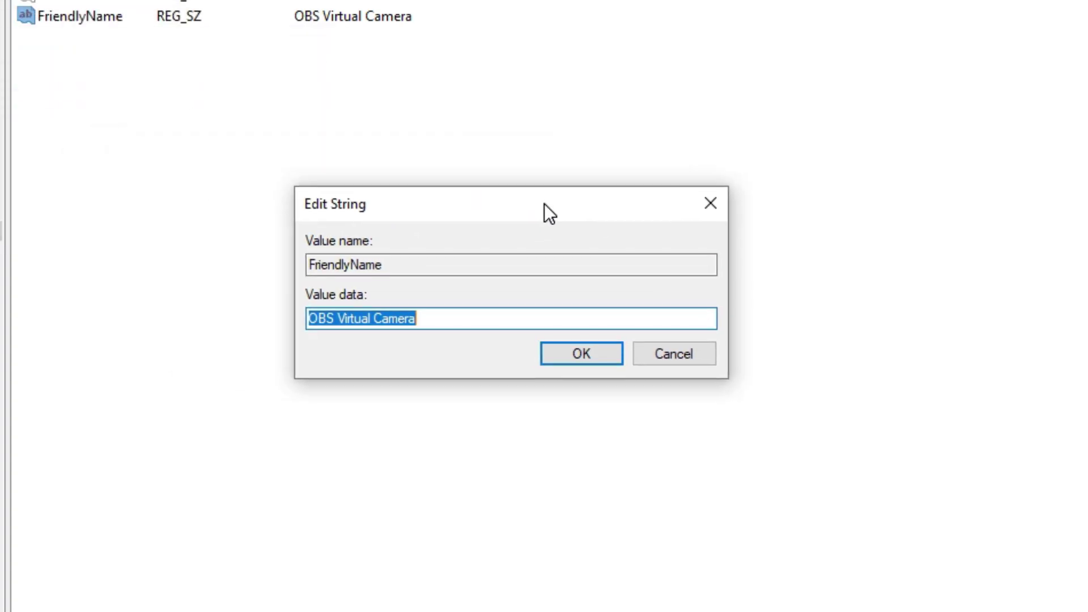
drag(457, 323, 172, 318)
key(BackSpace)
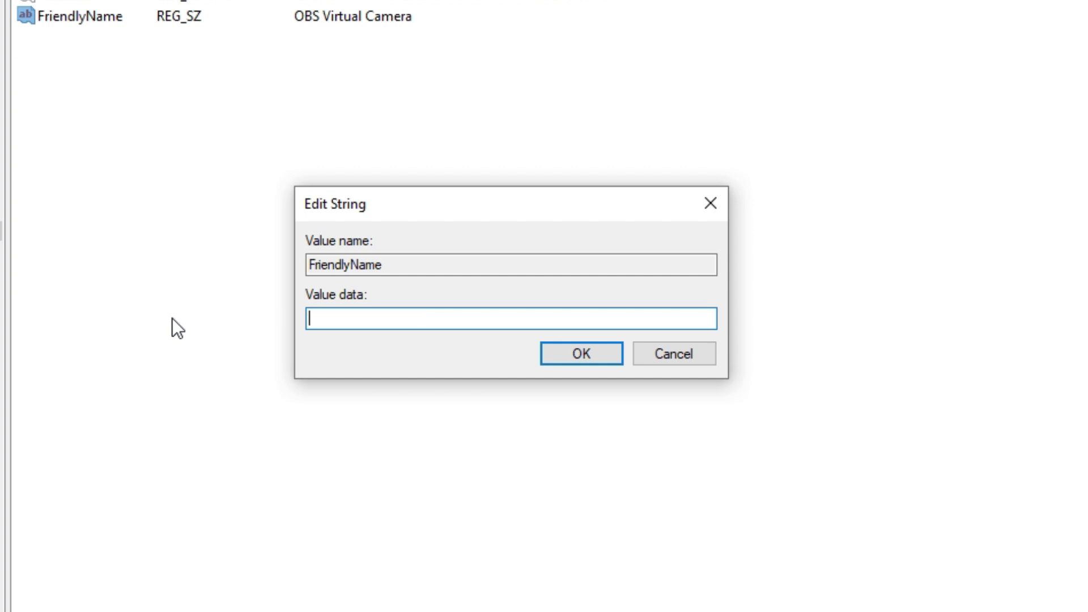
text(HD Webcam C300)
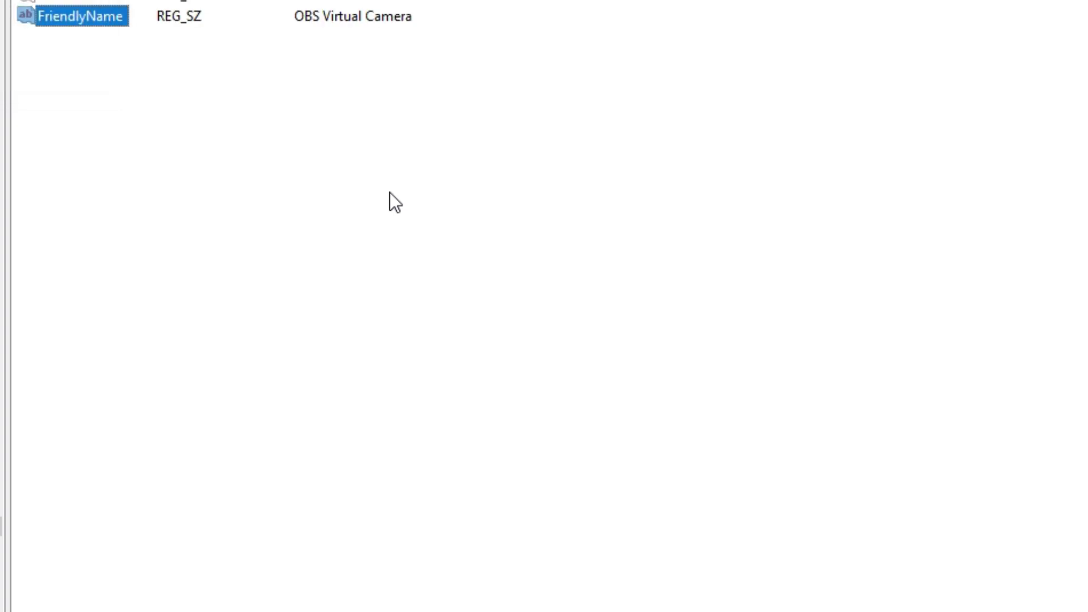
Step: Change the second FriendlyName value's data to 'HD Webcam C300' and save it
double_click(101, 23)
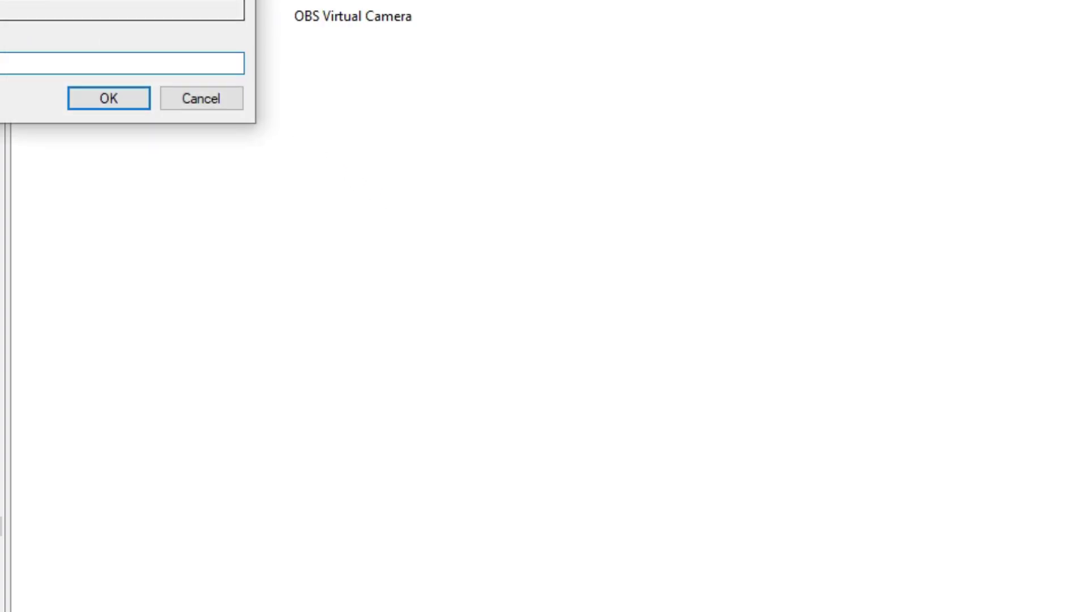
drag(115, 1, 753, 311)
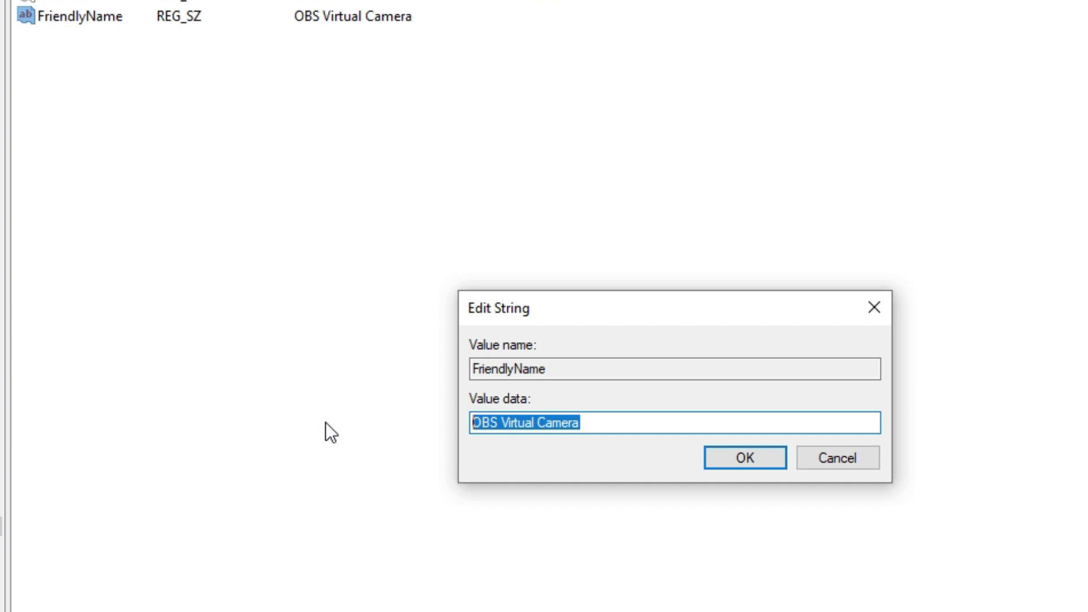
key(BackSpace)
text(HD)
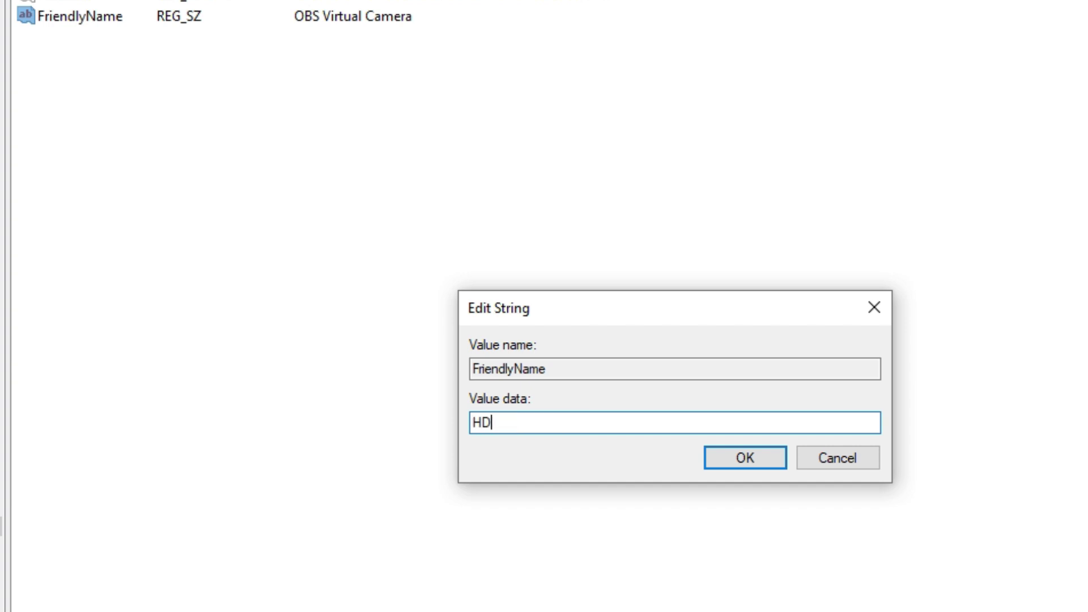
text( Webcam C300)
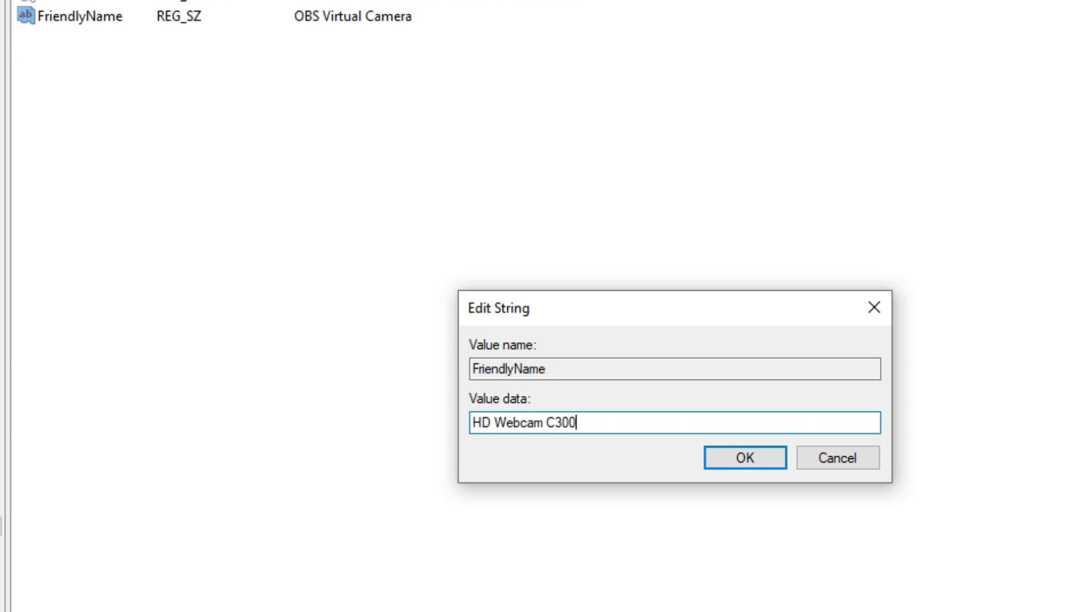
click(785, 461)
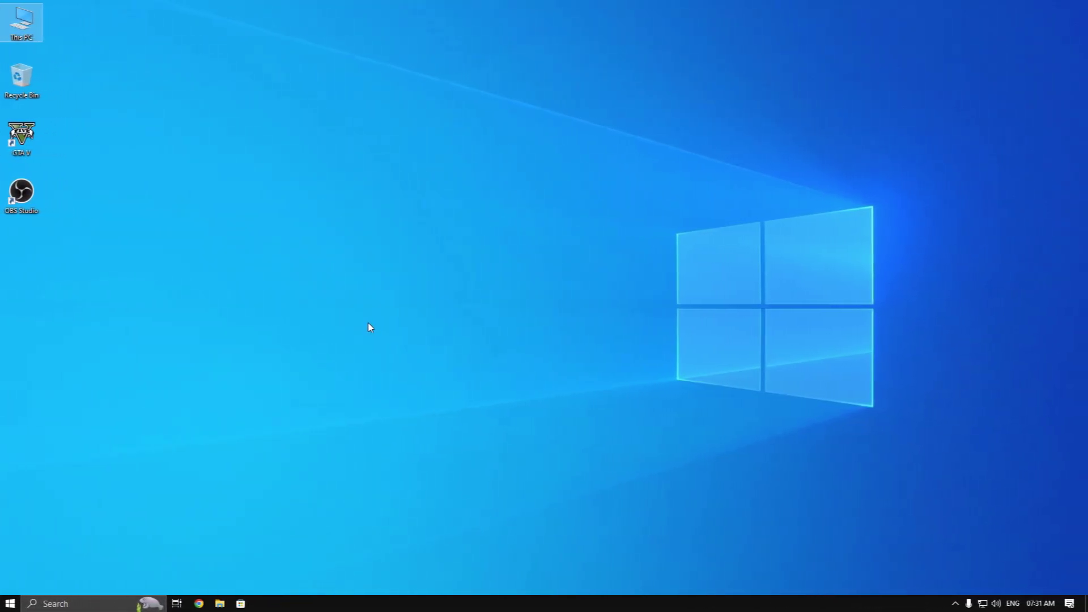
Step: Open Computer Management from This PC and disable Streaming Webcam under Device Manager's Cameras
right_click(36, 21)
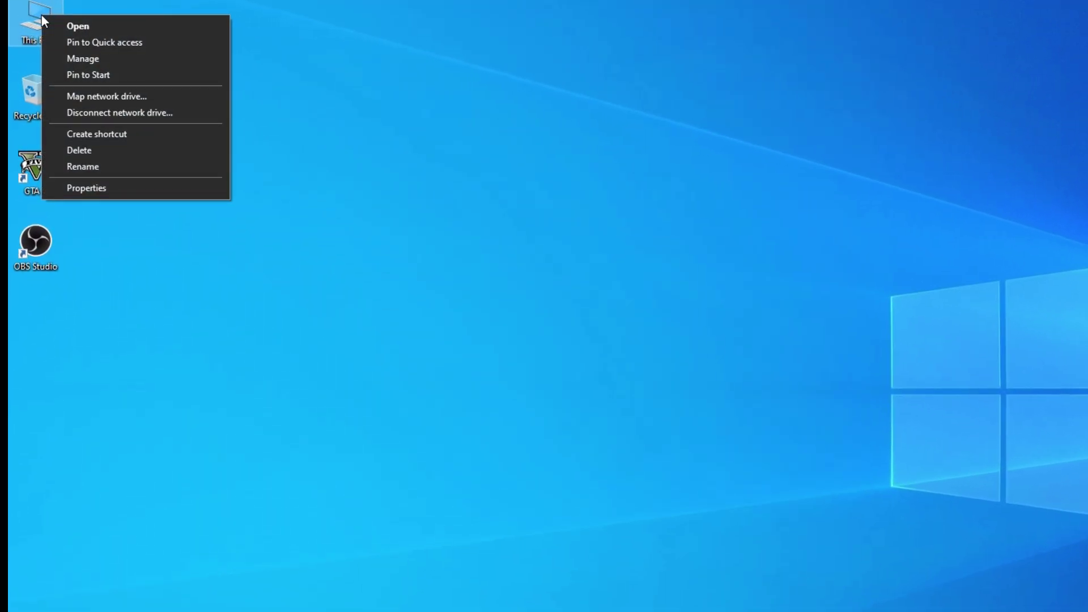
click(60, 60)
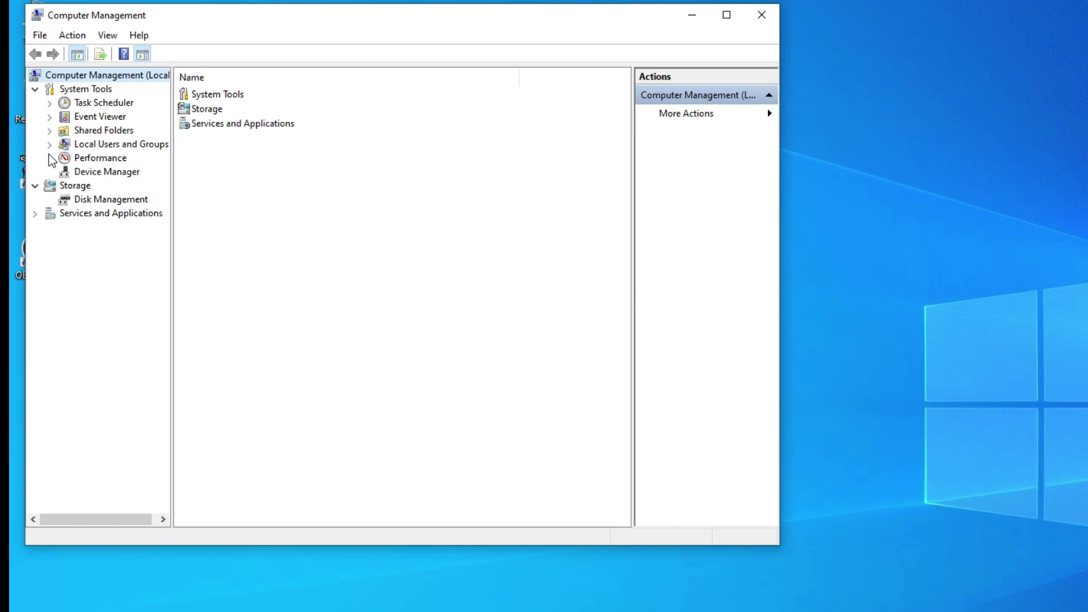
click(105, 172)
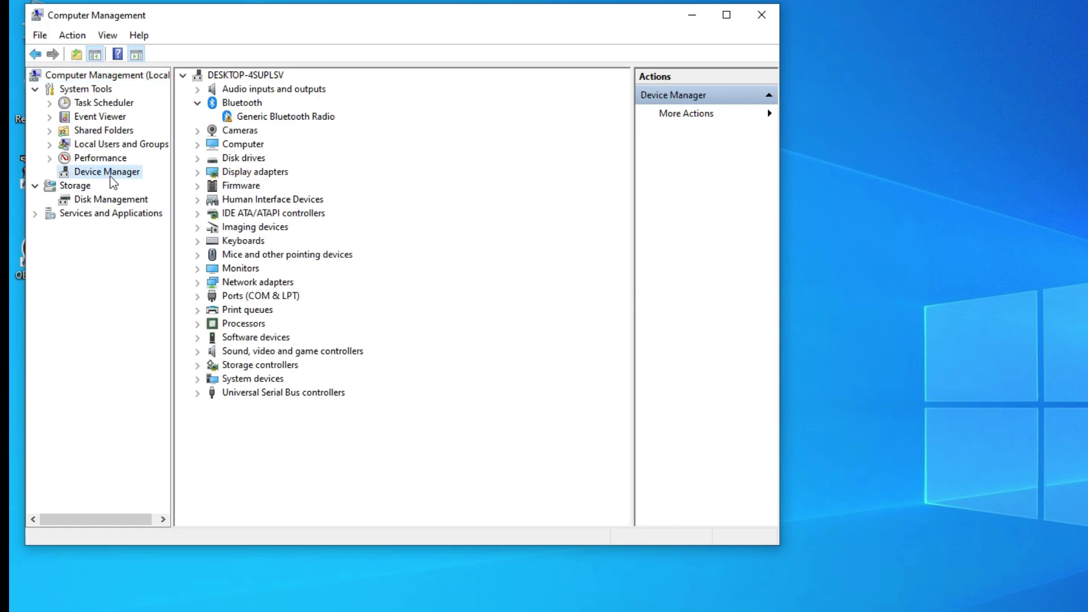
click(199, 130)
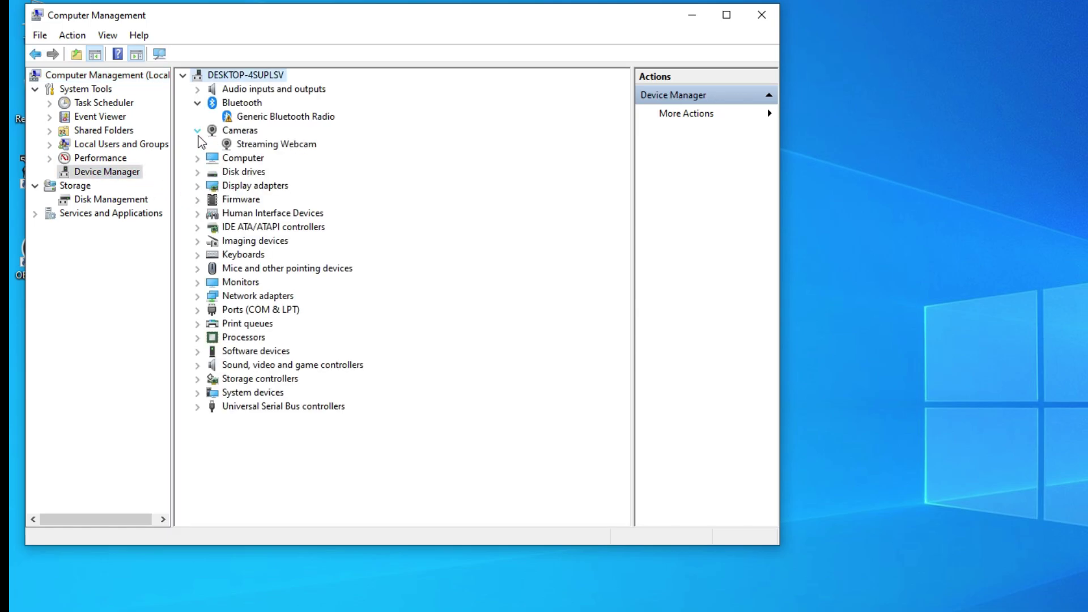
click(198, 103)
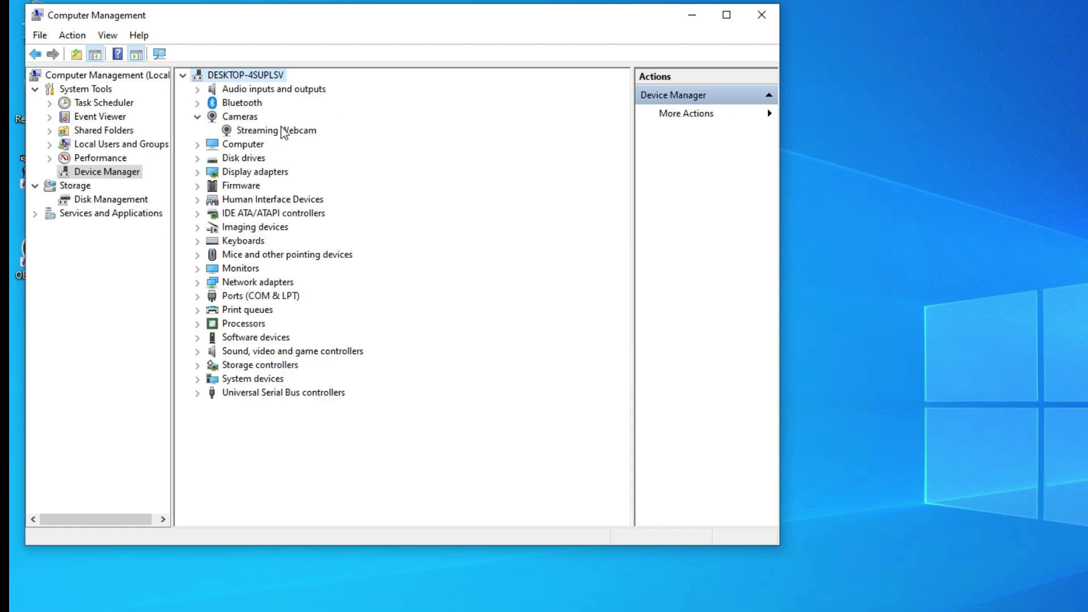
right_click(262, 135)
click(323, 161)
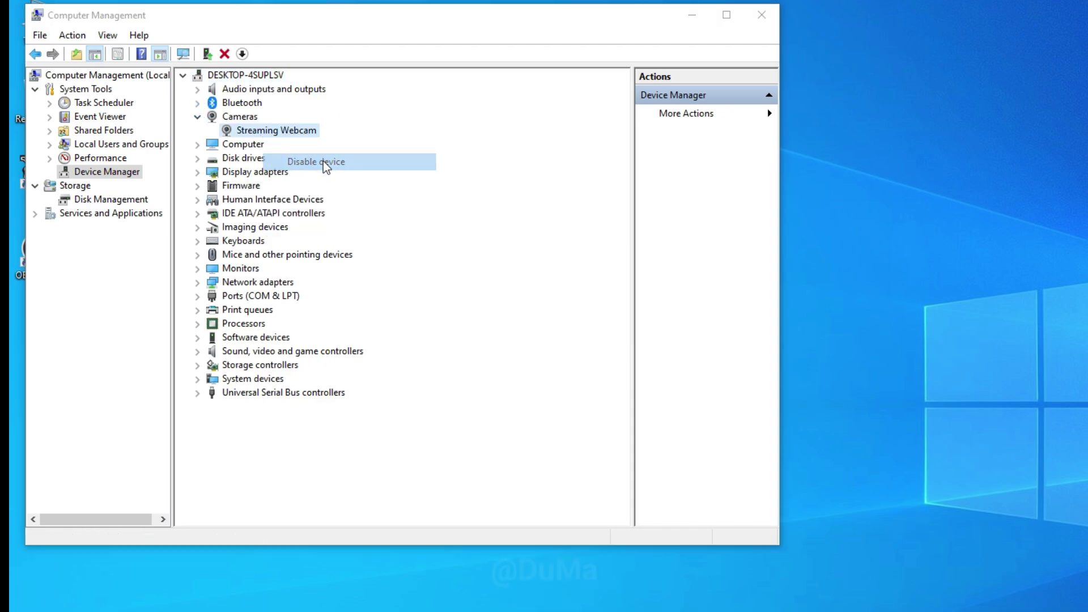
click(781, 419)
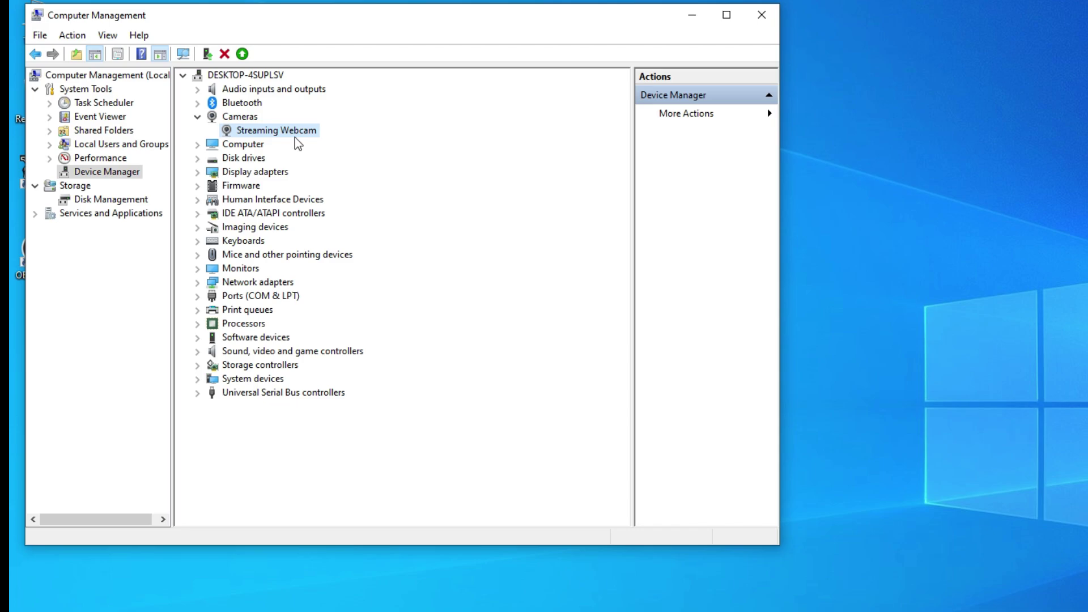
Step: Launch OBS Studio and apply the wizard's recommended settings for virtual-camera-only use
click(693, 16)
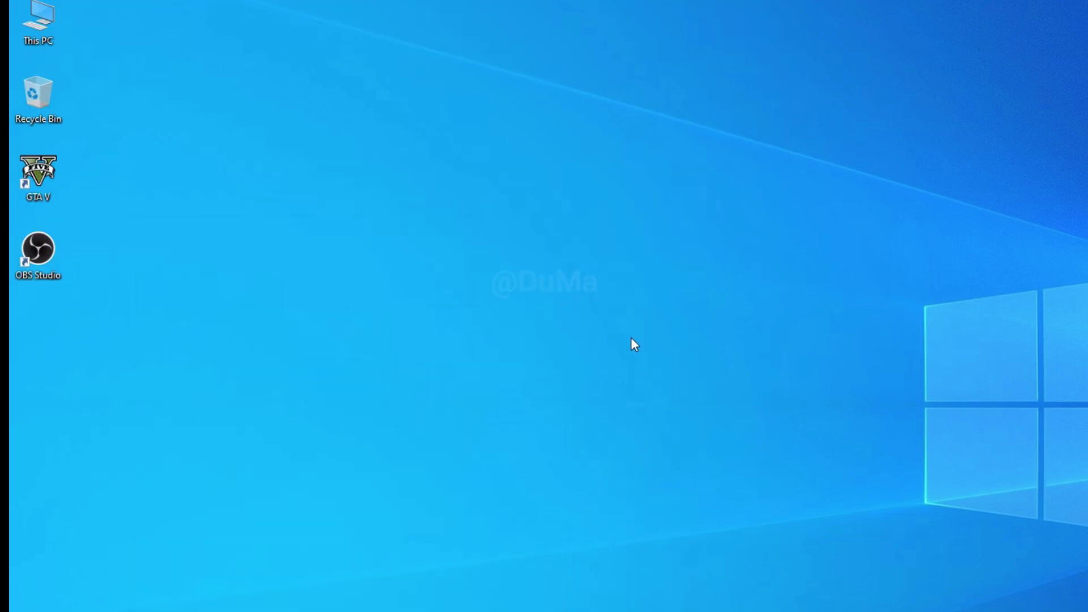
double_click(26, 254)
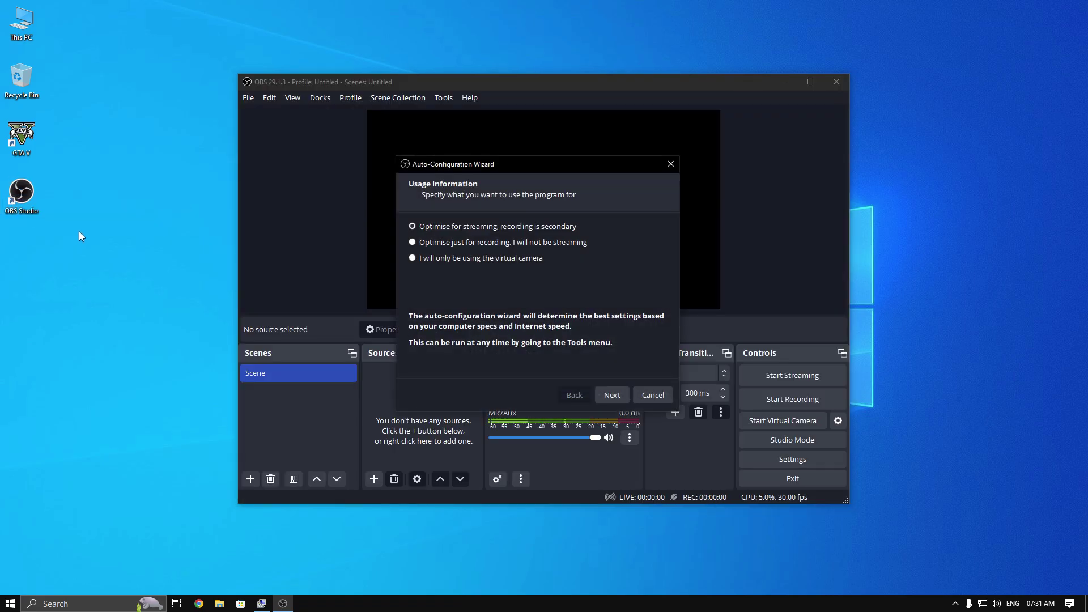
click(423, 260)
click(611, 395)
click(614, 396)
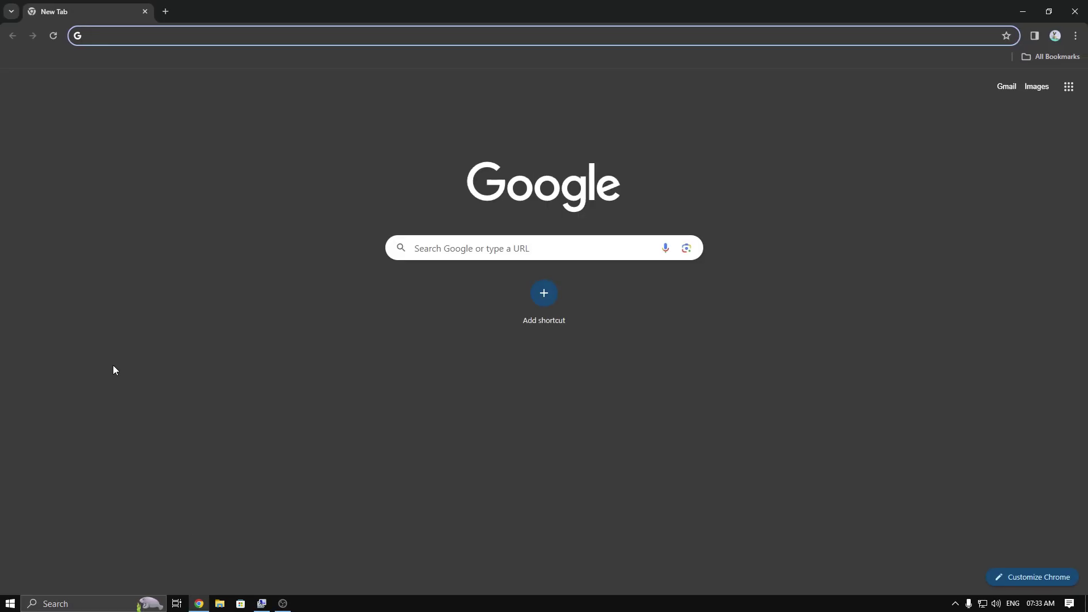
Step: Choose HD Webcam C300 as the default camera in Chrome's Site settings > Camera
click(1075, 35)
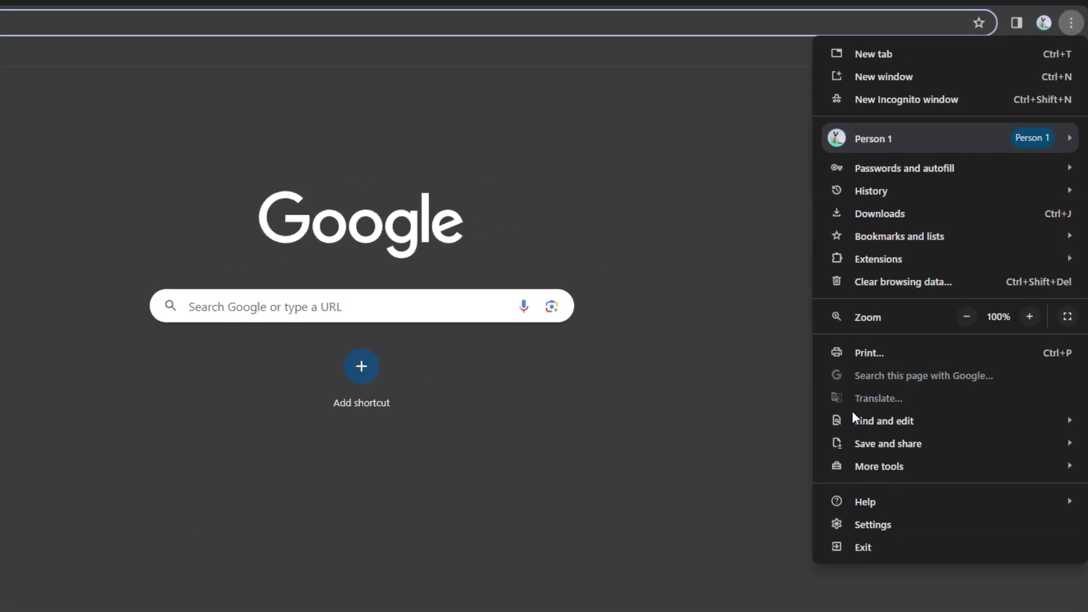
click(872, 523)
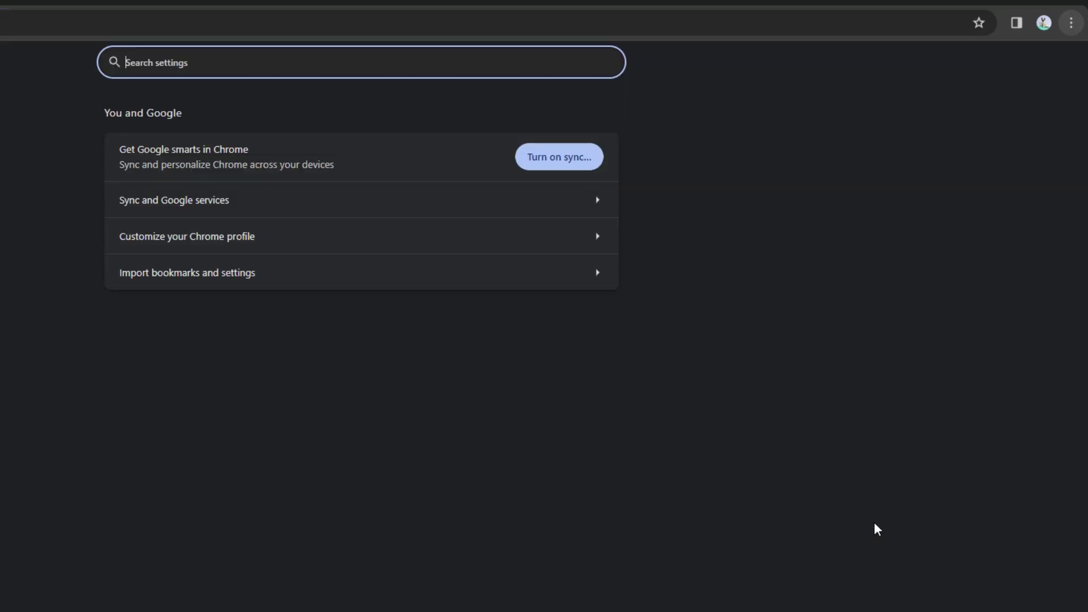
text(ca)
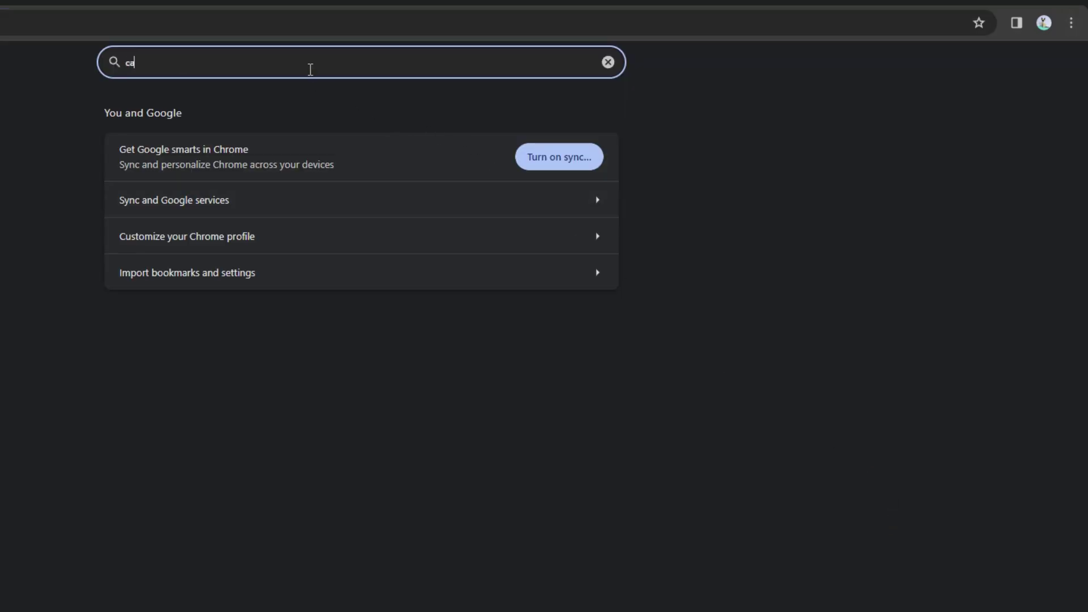
text(mera)
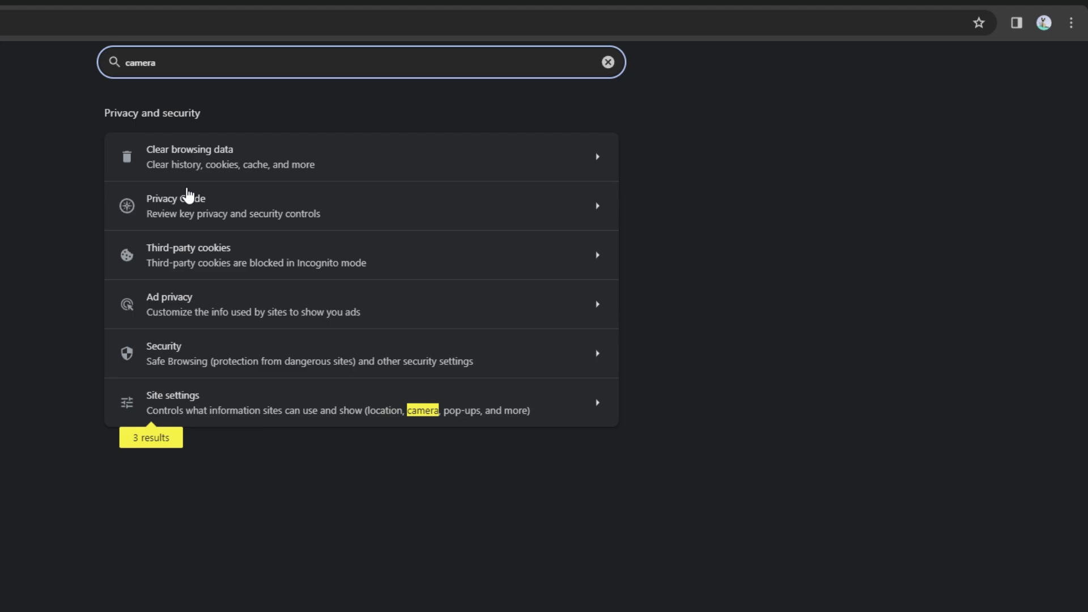
click(262, 418)
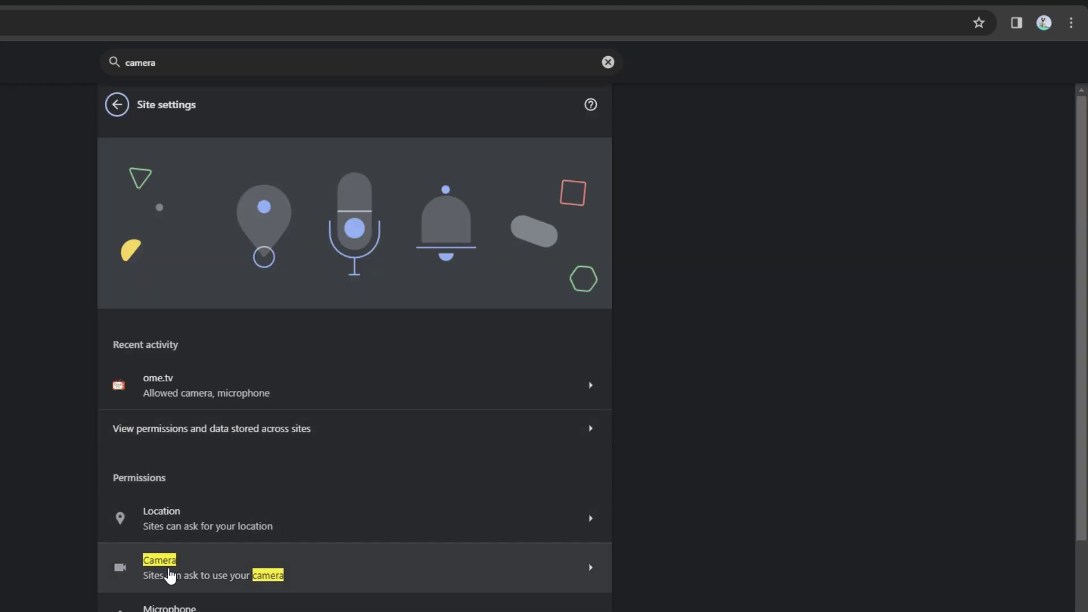
click(170, 575)
click(164, 159)
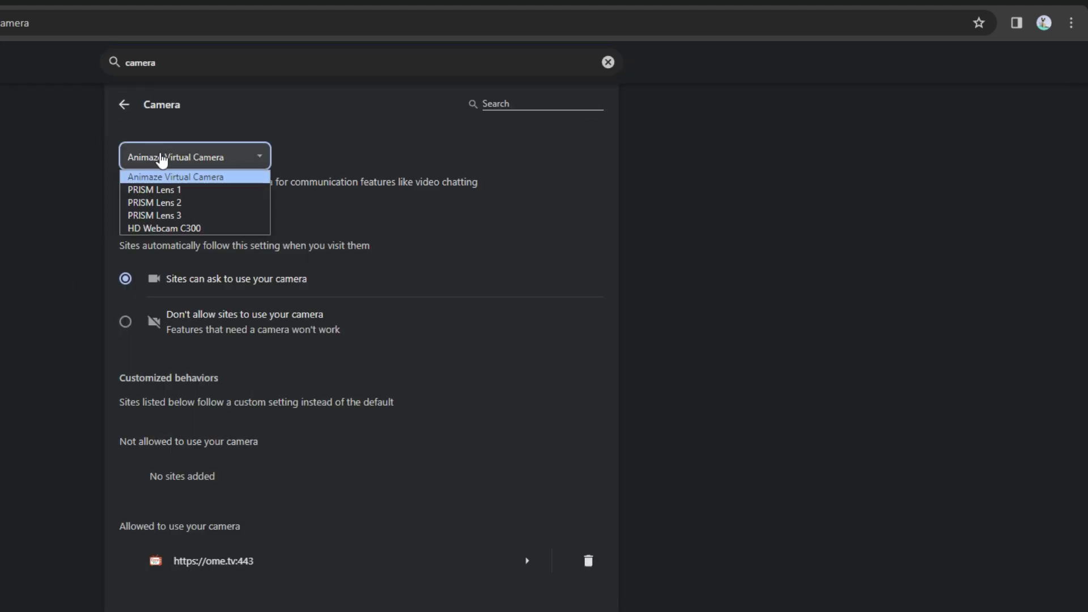
click(194, 229)
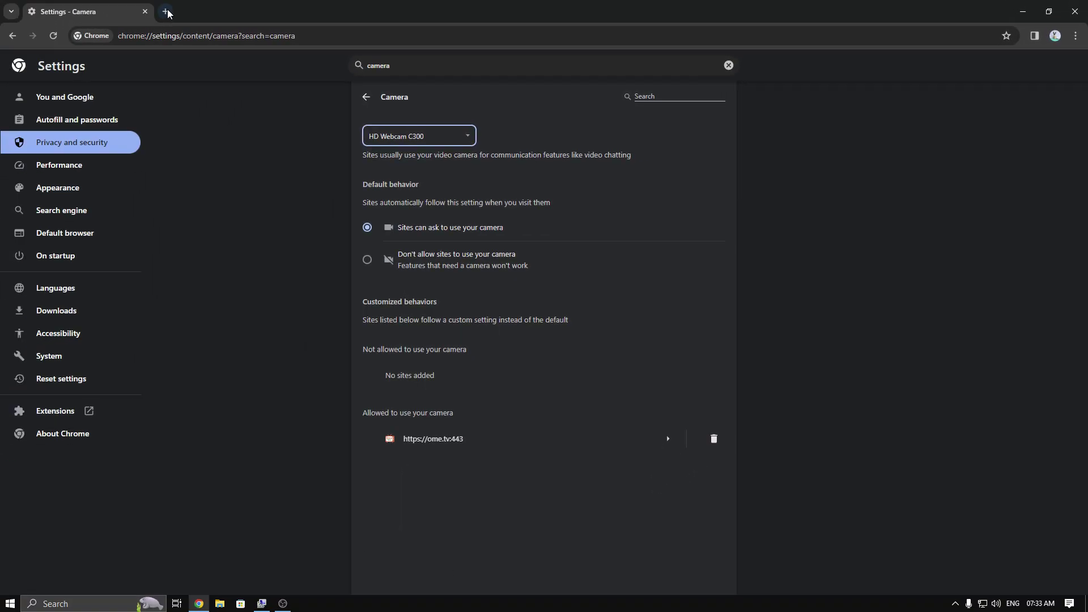
Step: Close the Chrome settings tab and go to ome.tv in a new tab
click(165, 11)
click(145, 11)
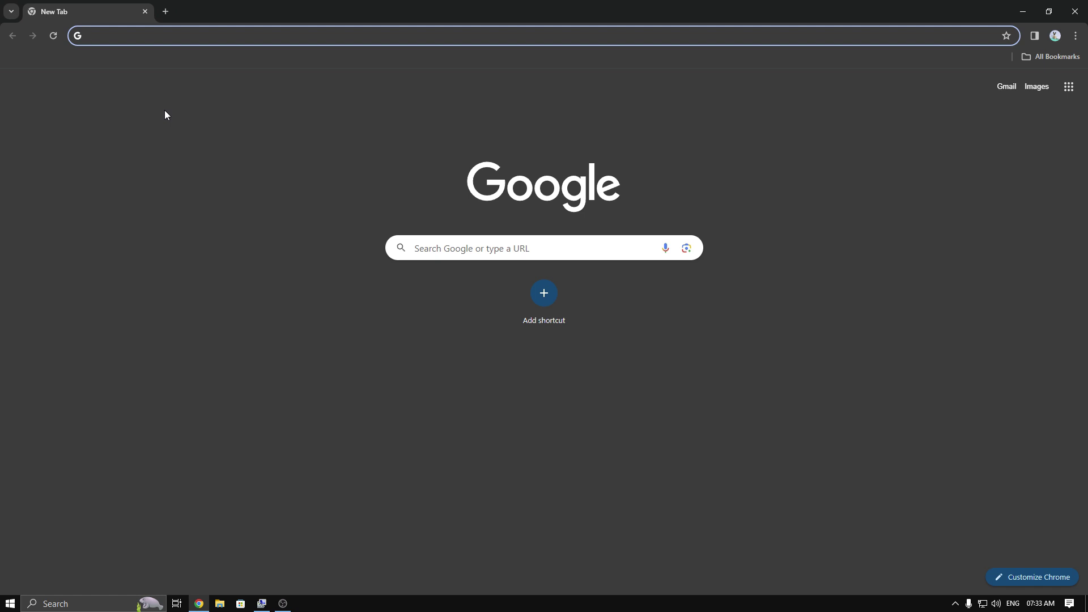
text(ome)
click(182, 61)
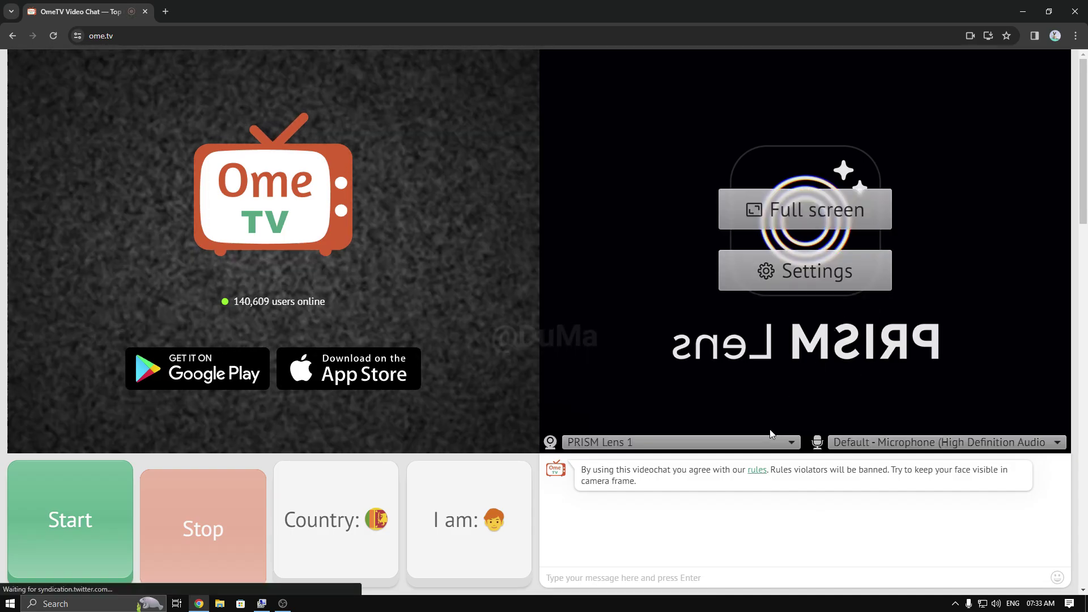
Step: Switch OmeTV's camera to HD Webcam C300, then minimize Chrome
click(771, 440)
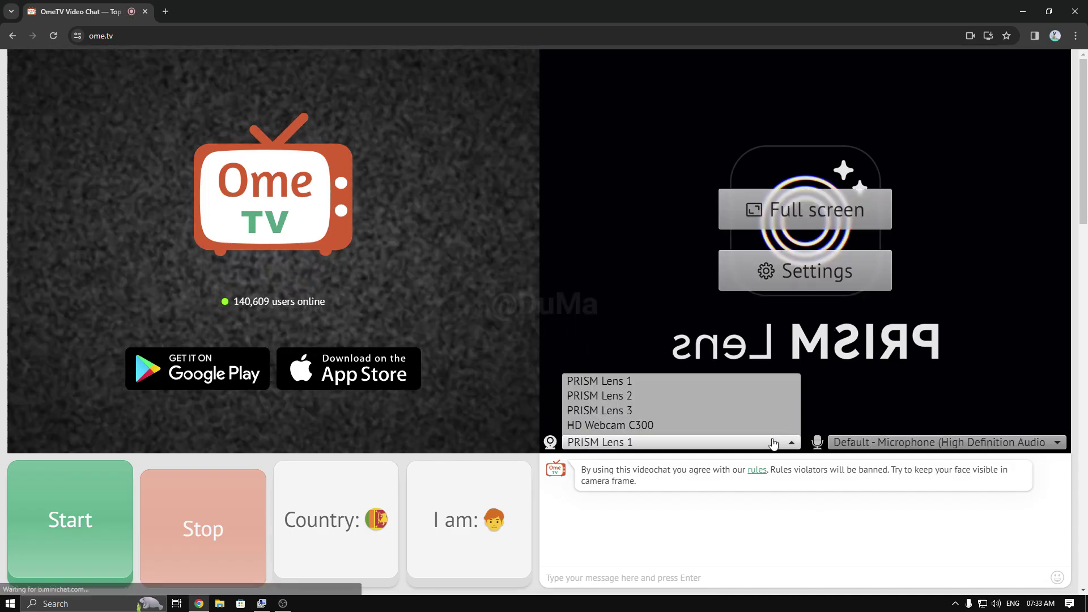
click(643, 426)
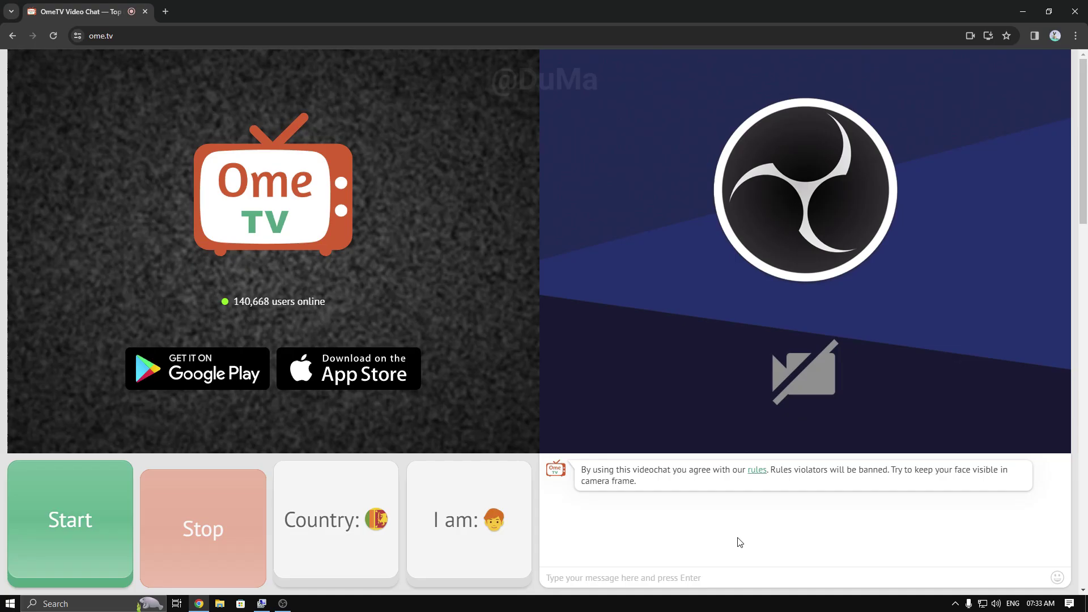
click(1021, 12)
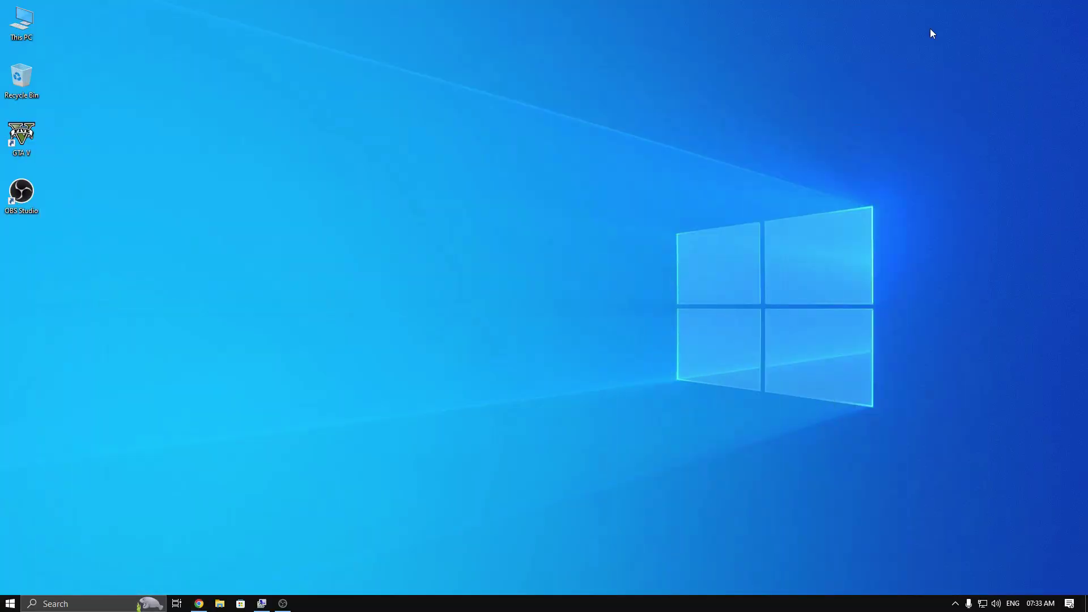
Step: Check the Cameras list in Computer Management's Device Manager, then minimize it
click(263, 603)
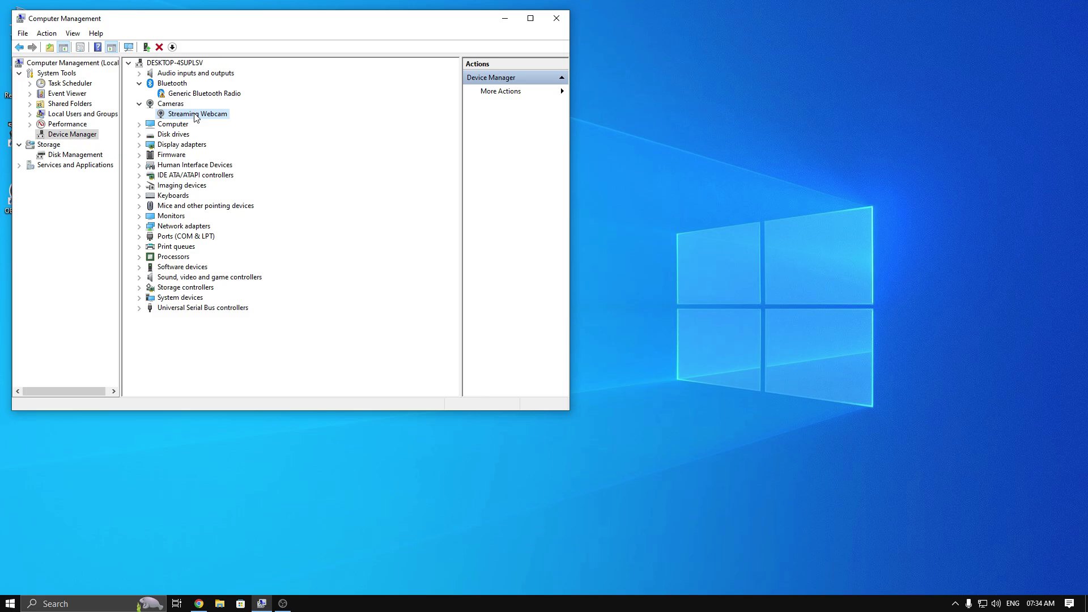
click(504, 19)
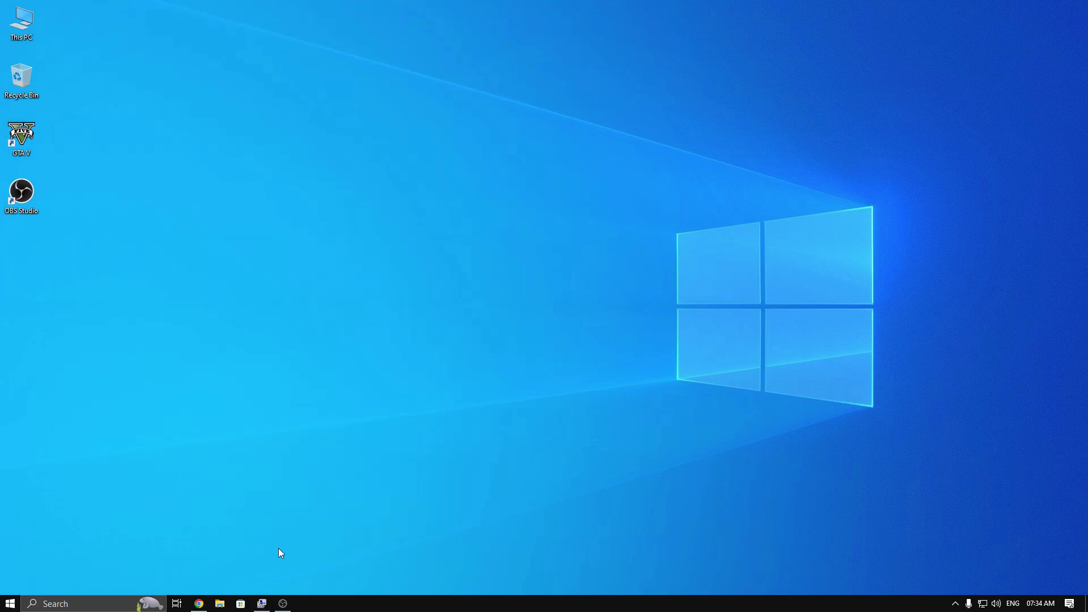
Step: Add a Video Capture Device source 'Webcam' using Streaming Webcam and start the virtual camera
click(283, 602)
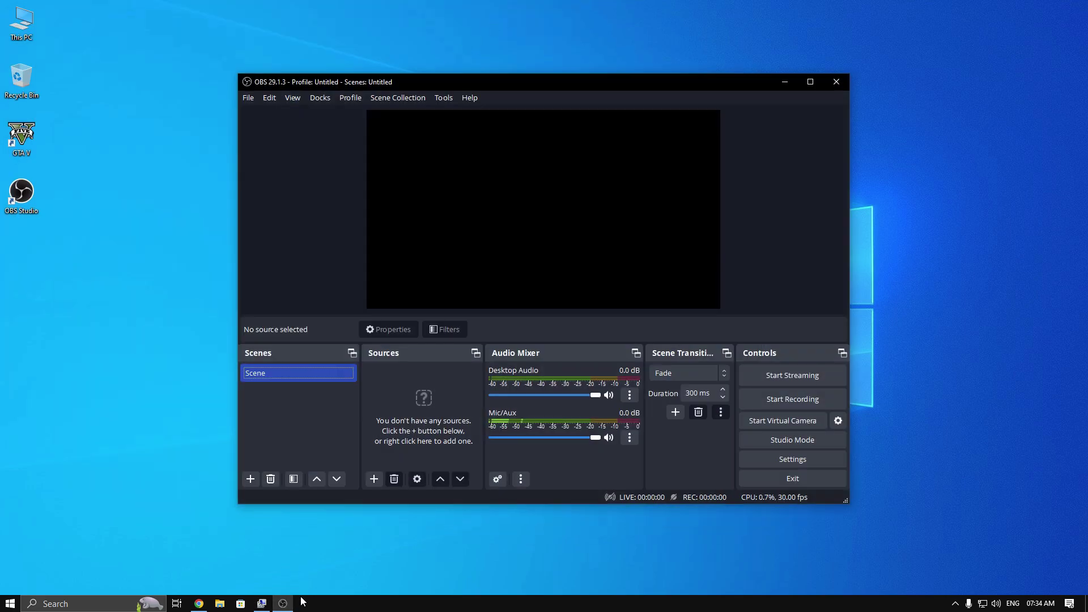
click(374, 480)
click(461, 406)
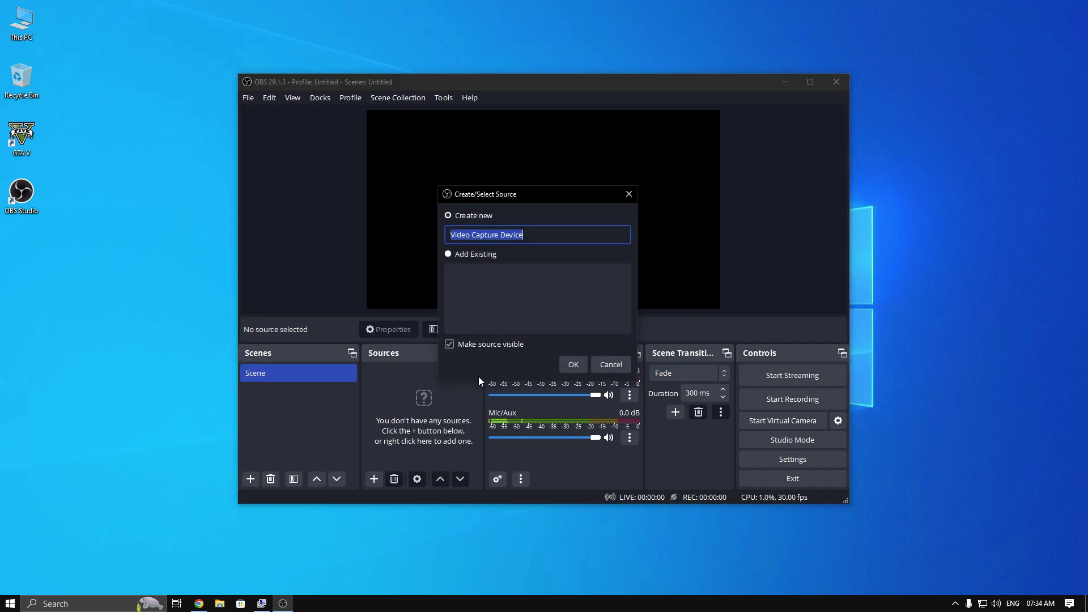
text(Webcam)
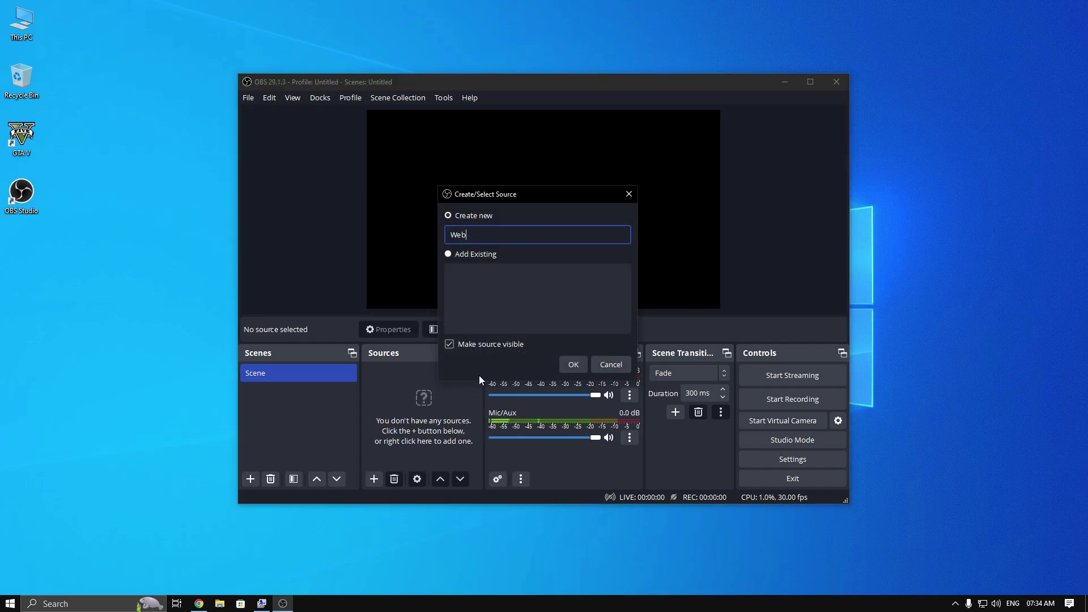
click(572, 364)
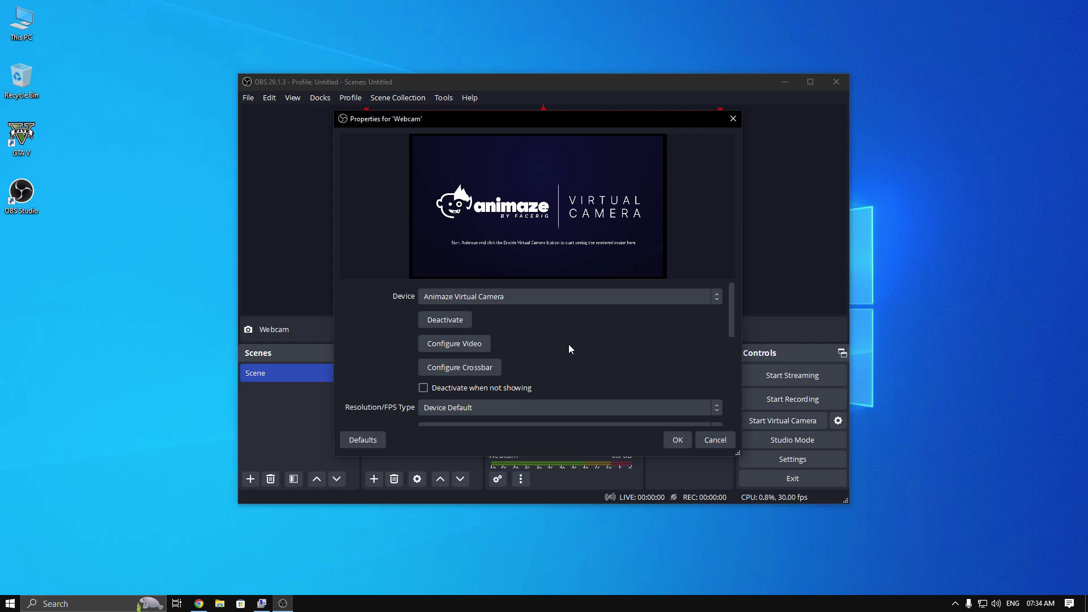
click(548, 297)
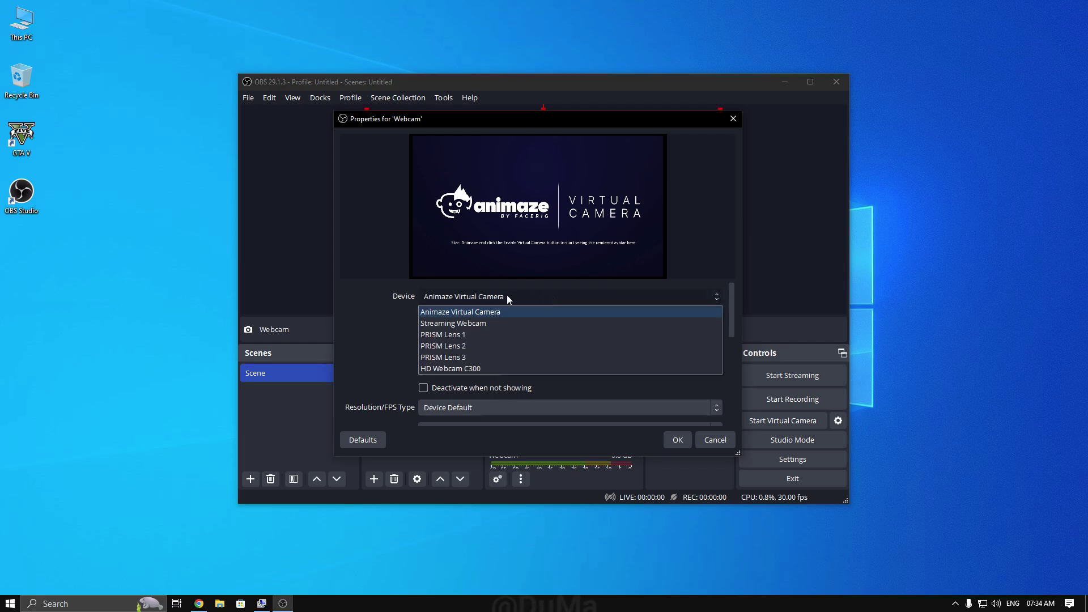
click(453, 324)
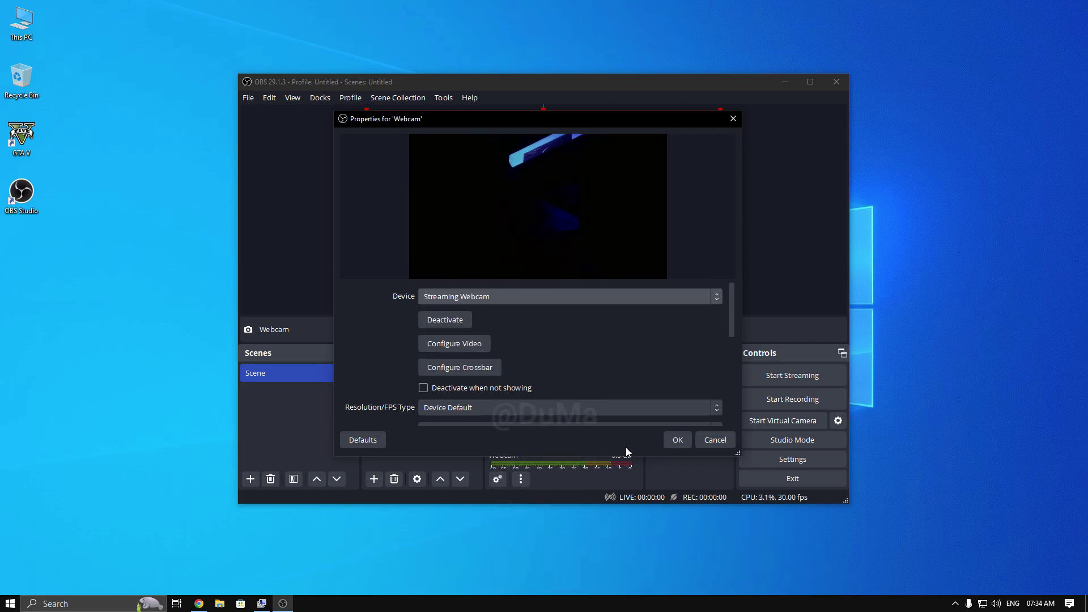
click(675, 440)
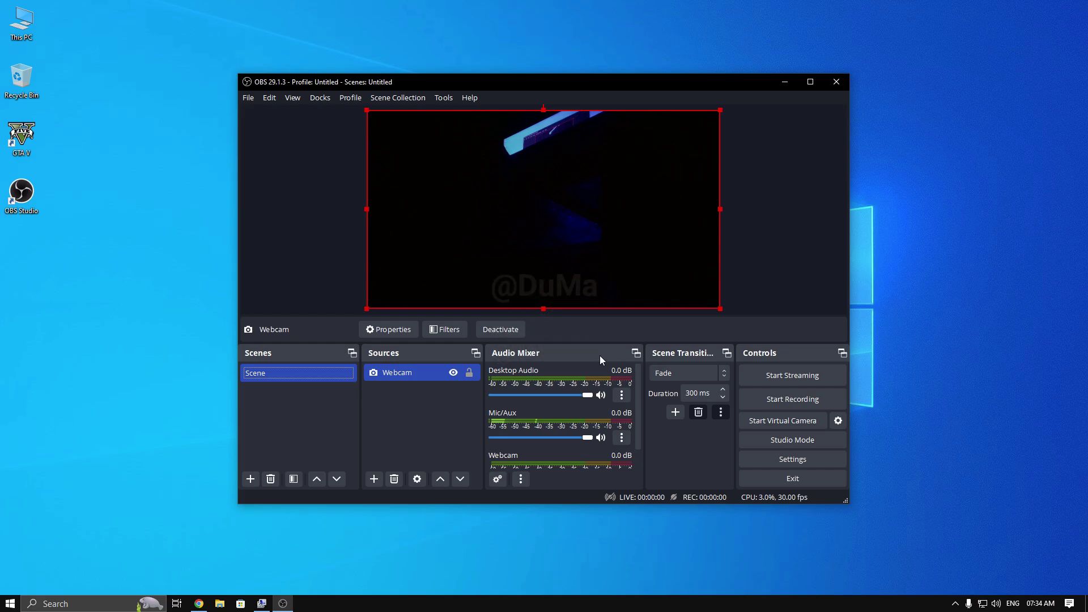
click(782, 423)
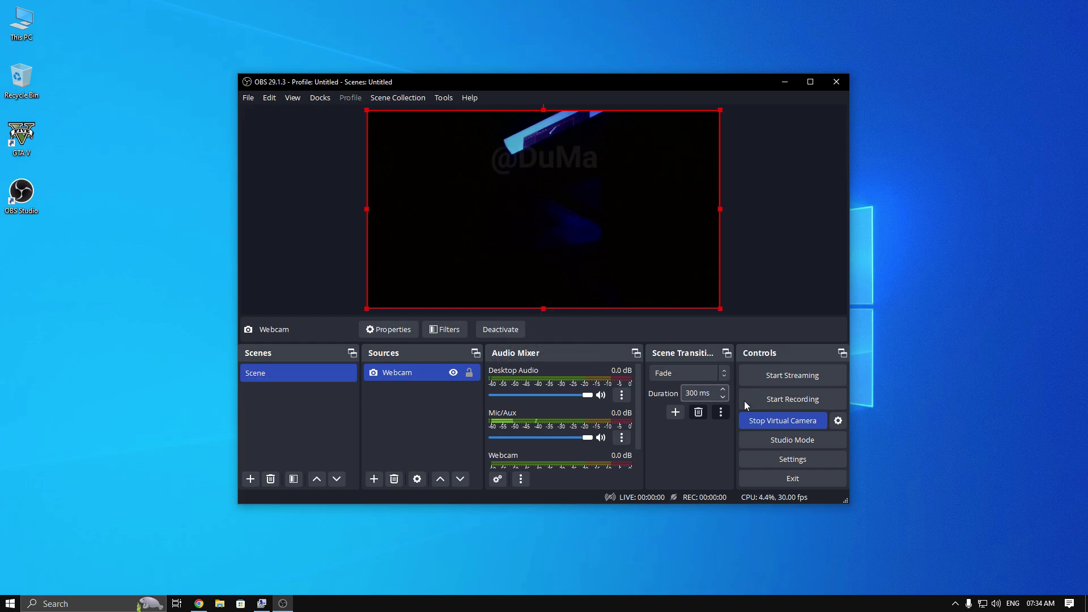
click(784, 81)
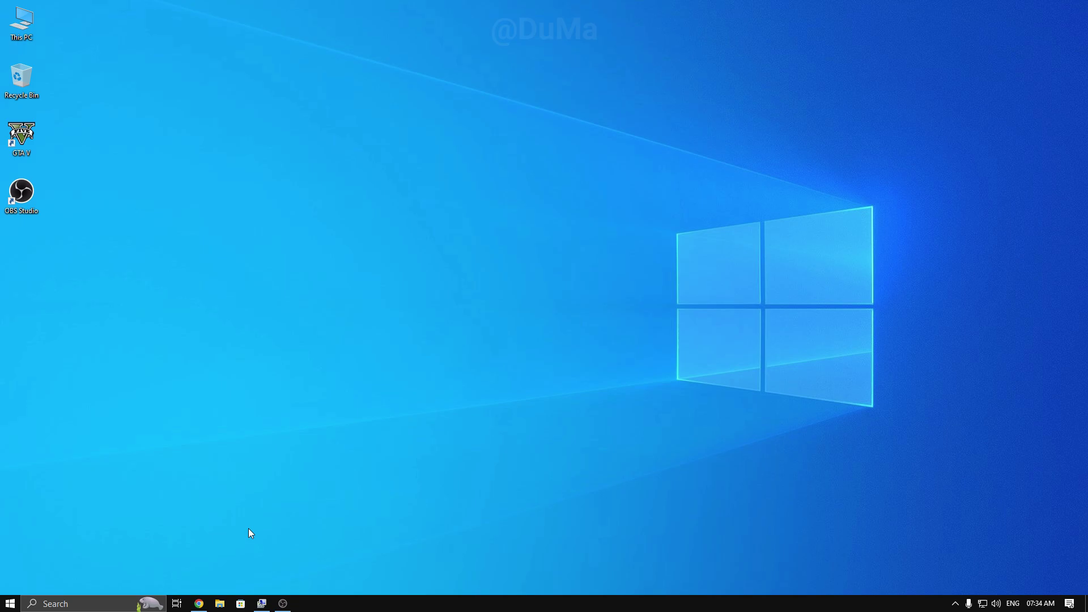
Step: Restore the OmeTV chat in Chrome to confirm the OBS webcam feed appears as the user's own video
click(198, 604)
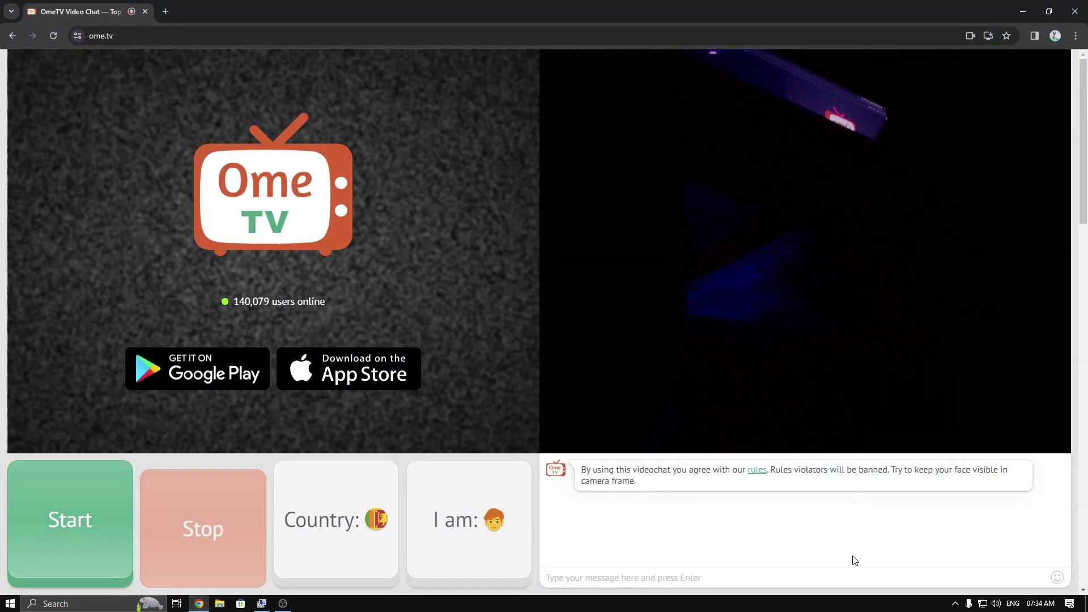